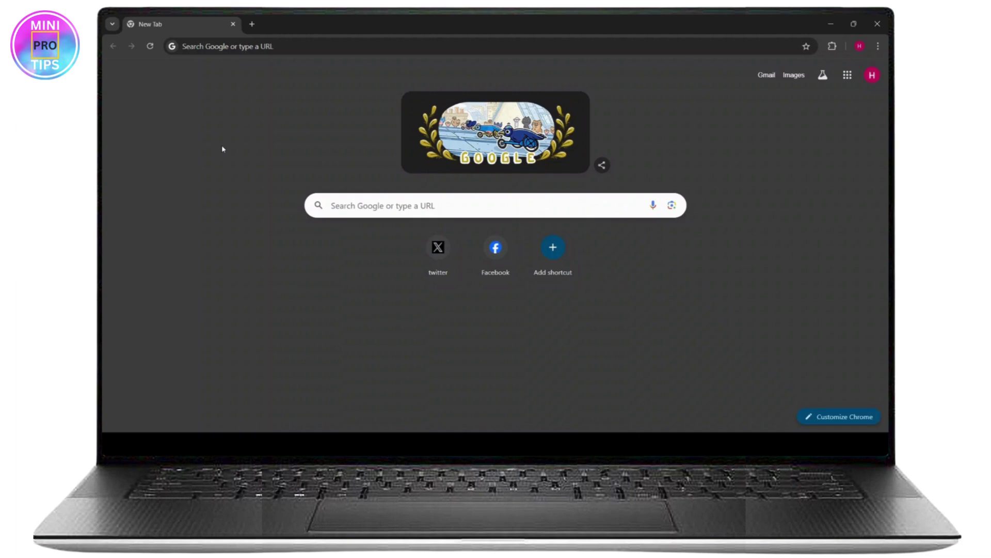
Load admin.booking.com in Chrome to reach the property's extranet home dashboard.
{"action": "left_click", "coordinate": [316, 45]}
{"action": "type", "text": "admin"}
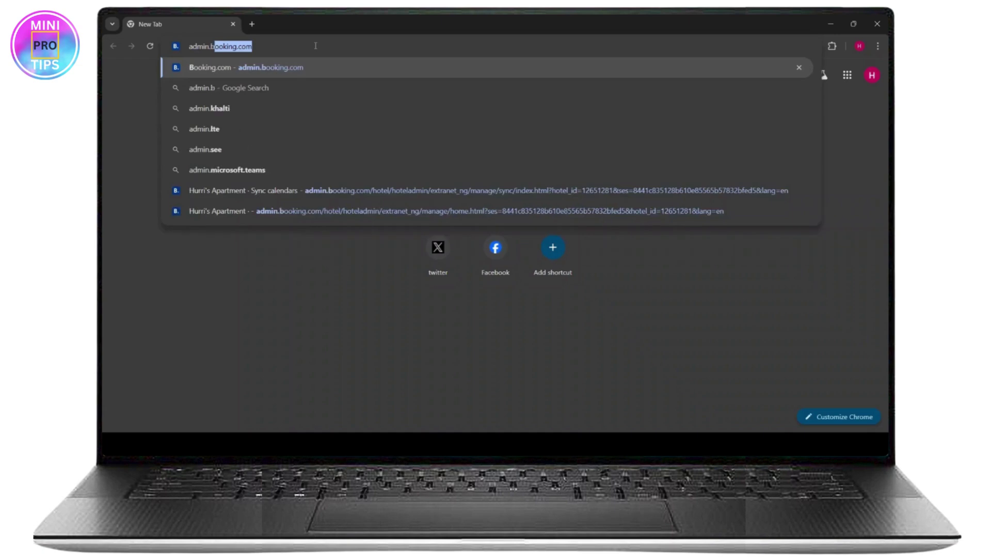
{"action": "type", "text": ".booking."}
{"action": "key", "text": "Return"}
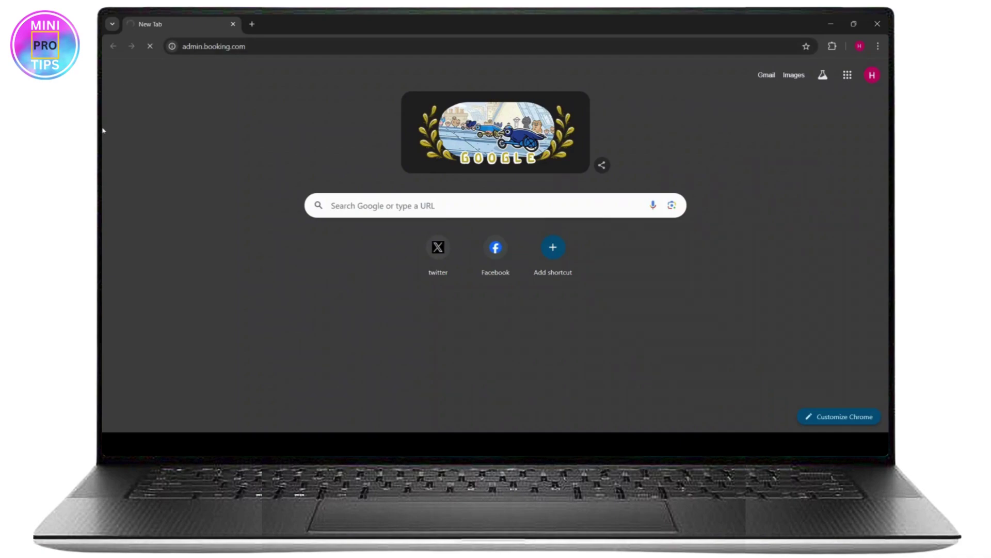
{"action": "scroll", "coordinate": [611, 286], "scroll_direction": "down", "scroll_amount": 3}
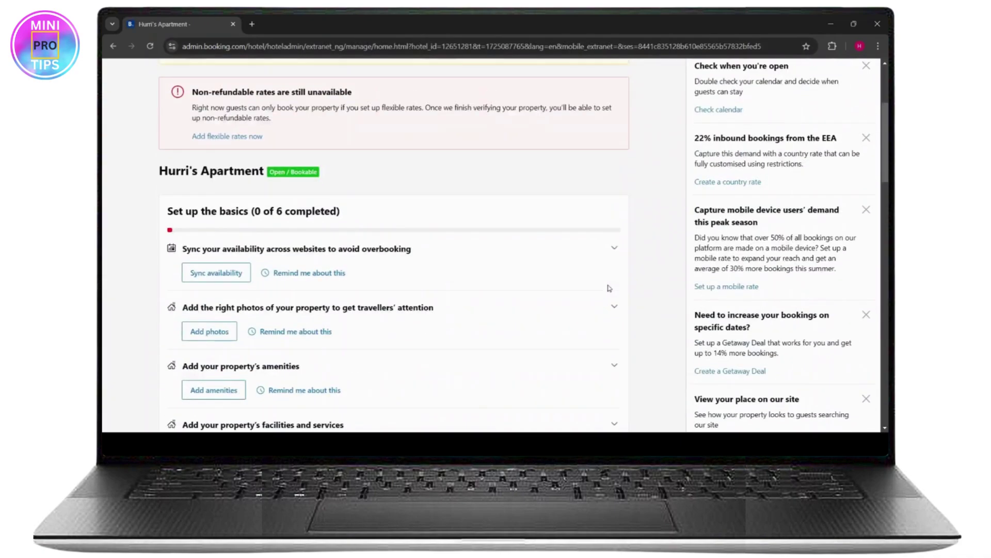
{"action": "scroll", "coordinate": [608, 289], "scroll_direction": "down", "scroll_amount": 2}
{"action": "scroll", "coordinate": [597, 287], "scroll_direction": "up", "scroll_amount": 5}
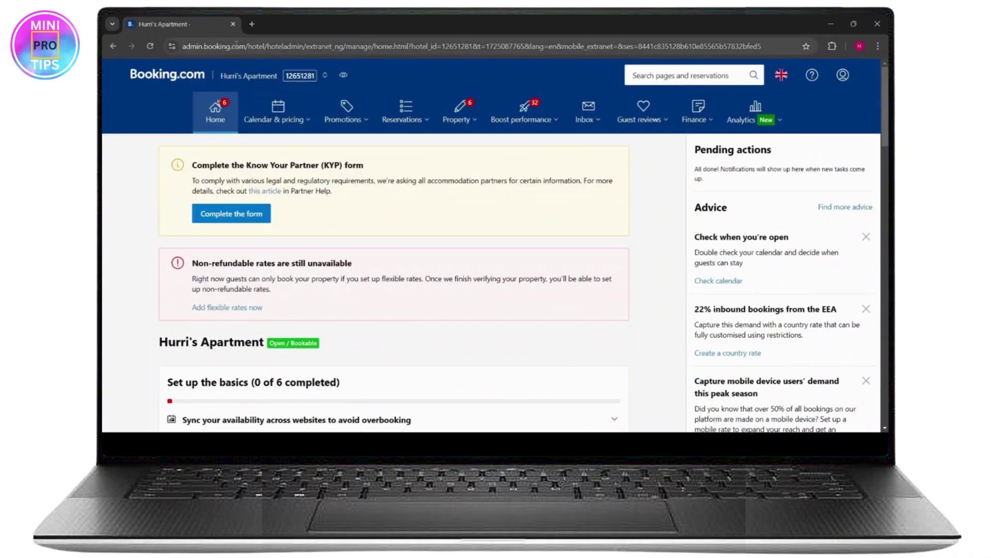
{"action": "left_click_drag", "start_coordinate": [245, 45], "coordinate": [181, 46]}
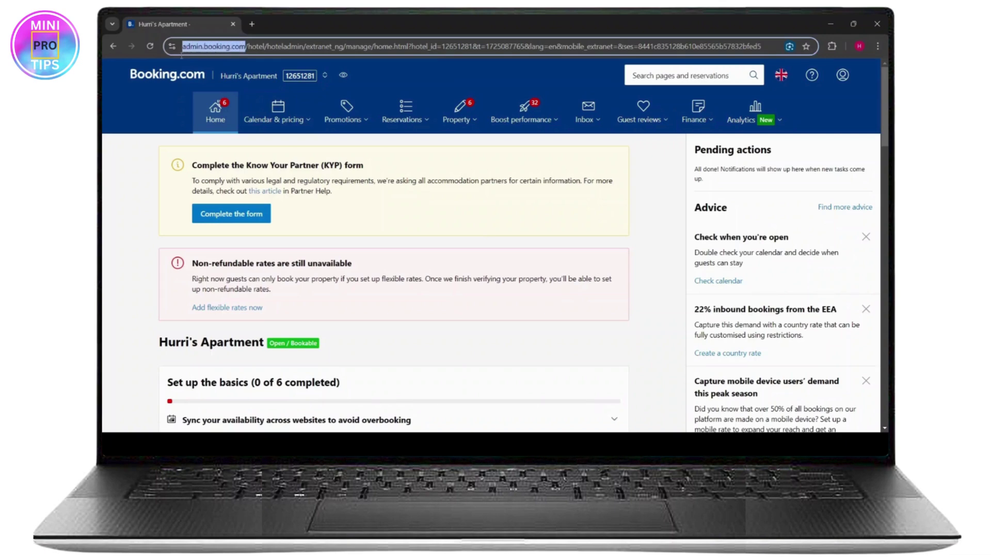
{"action": "left_click", "coordinate": [117, 169]}
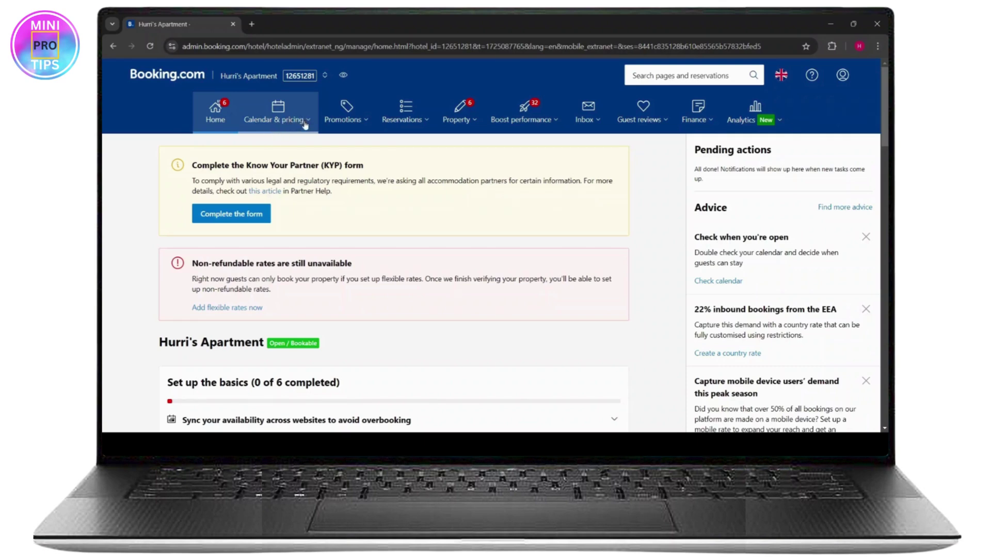
Go to Sync calendars from the Calendar & pricing menu.
{"action": "left_click", "coordinate": [310, 126]}
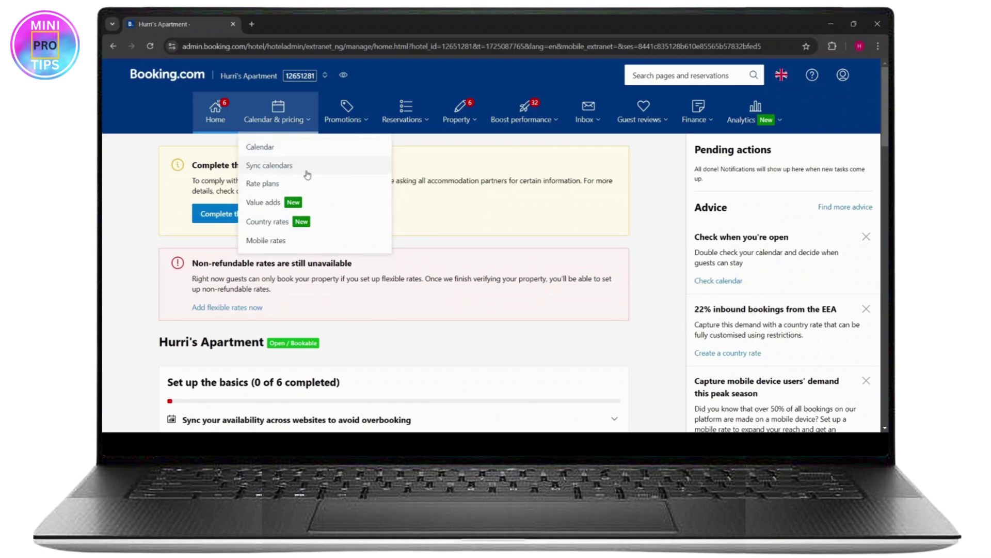
{"action": "left_click", "coordinate": [277, 167]}
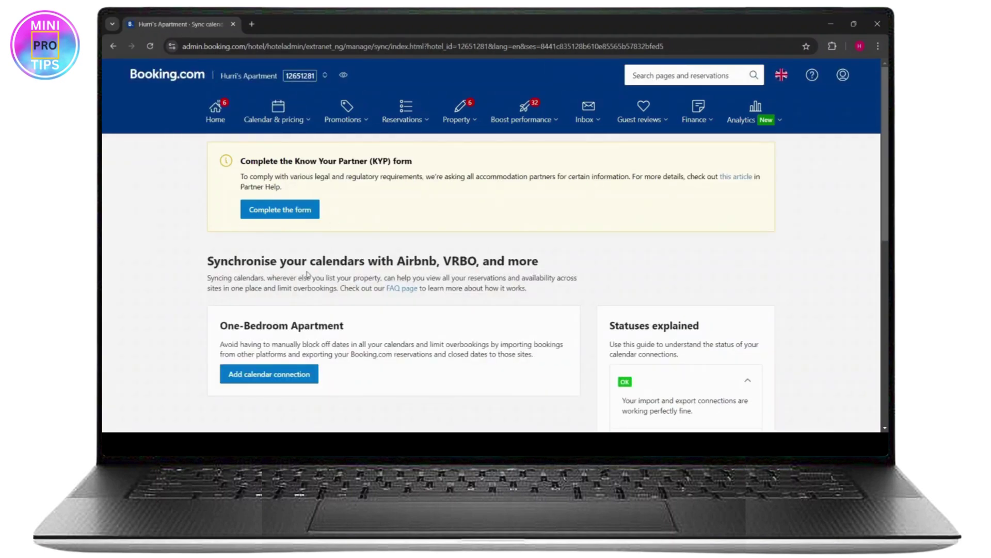
{"action": "scroll", "coordinate": [543, 248], "scroll_direction": "down", "scroll_amount": 2}
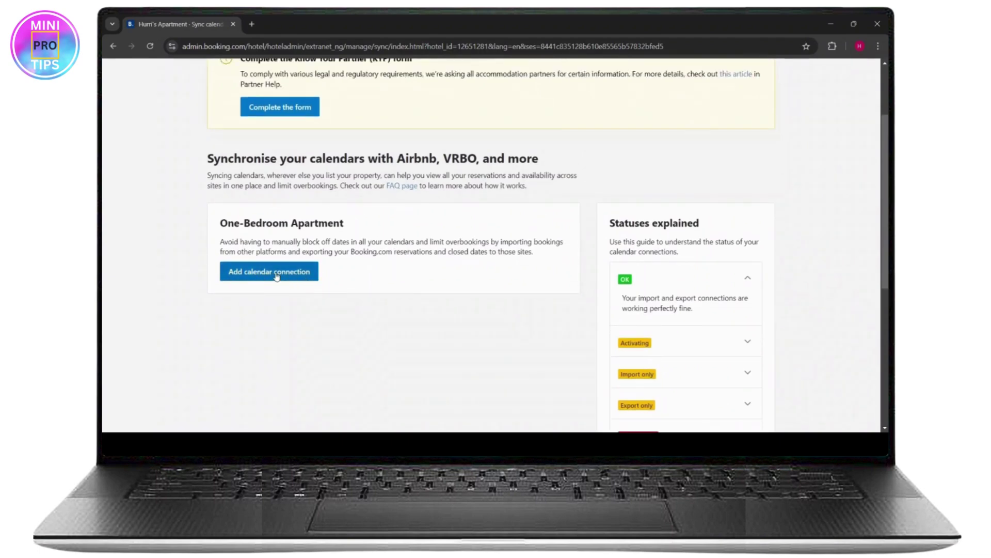
Add a calendar connection under One-Bedroom Apartment.
{"action": "left_click", "coordinate": [268, 273]}
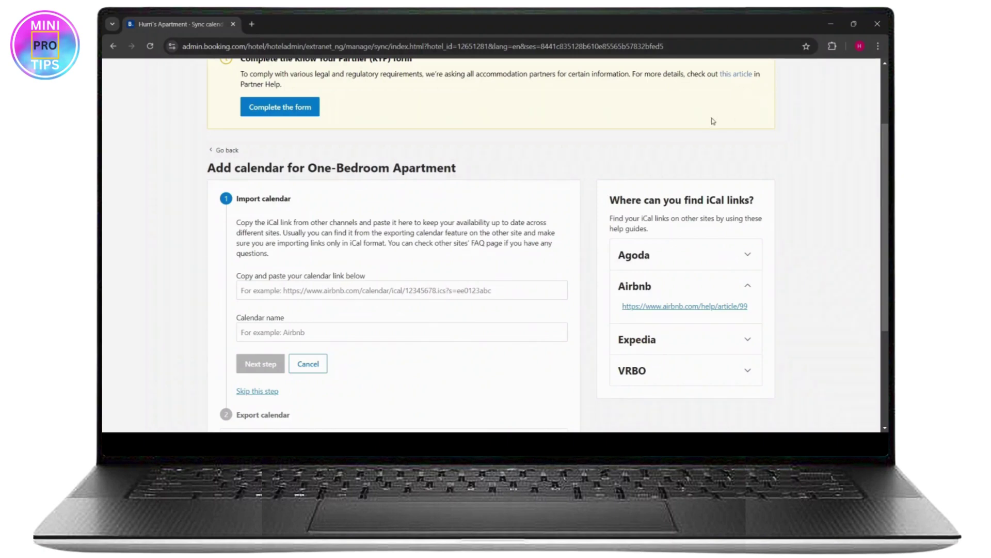
{"action": "left_click", "coordinate": [335, 291]}
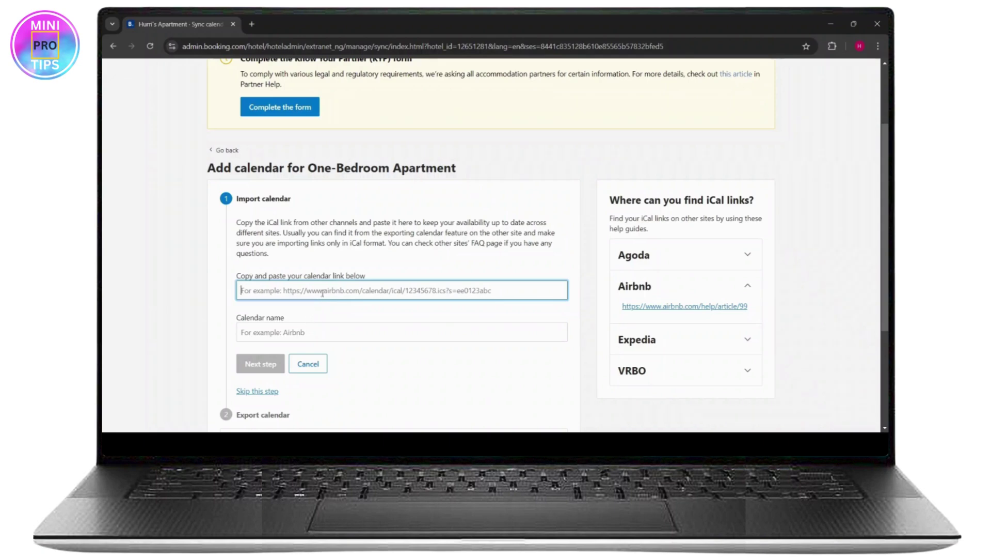
{"action": "left_click", "coordinate": [280, 332]}
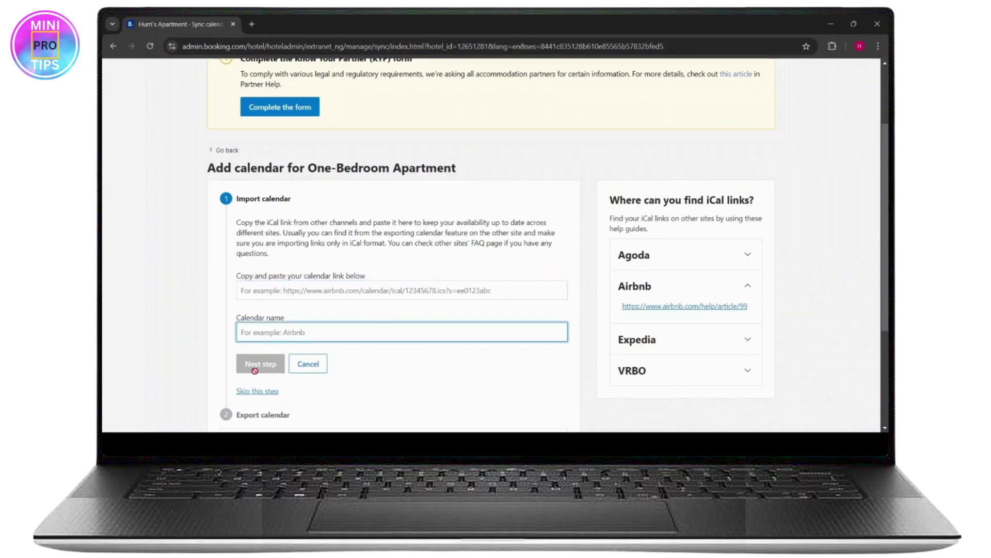
{"action": "scroll", "coordinate": [407, 257], "scroll_direction": "up", "scroll_amount": 3}
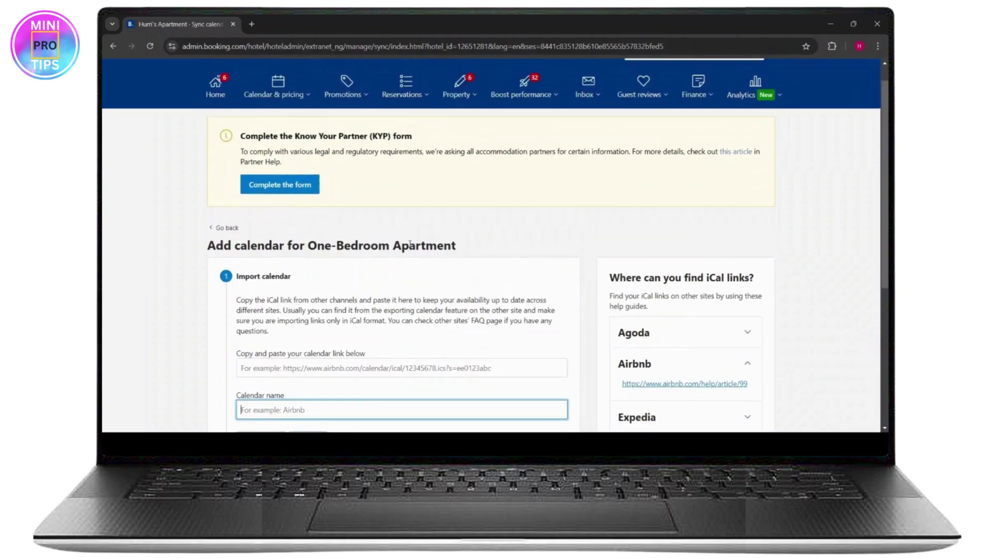